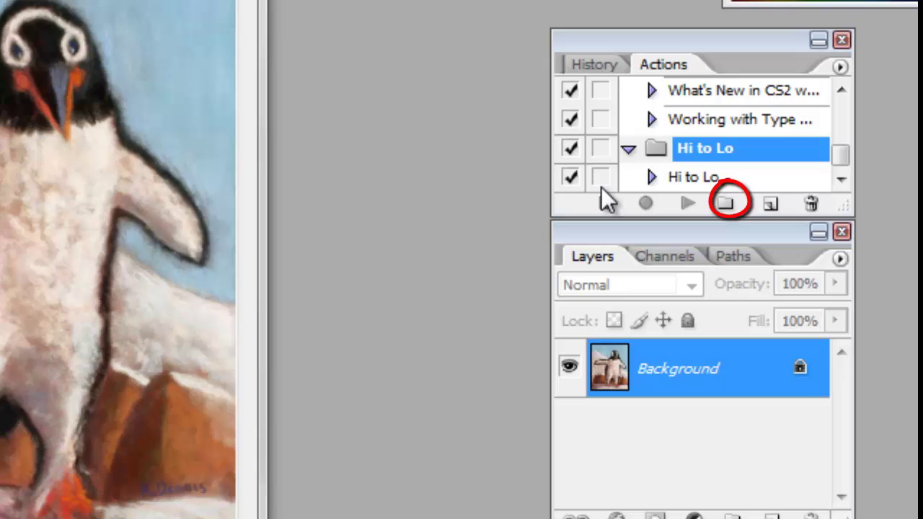
- Add a new set named 'Enlarge' to the Actions panel, below 'Hi to Lo'
click(723, 204)
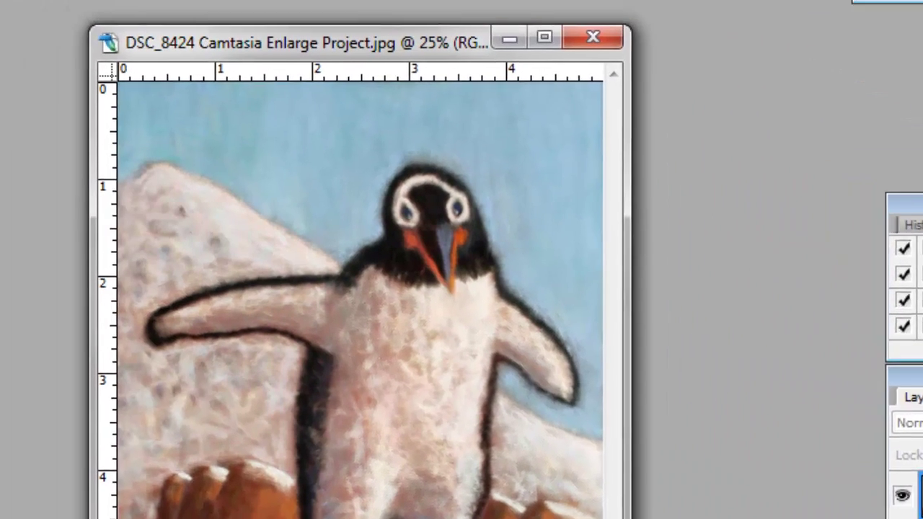
click(724, 204)
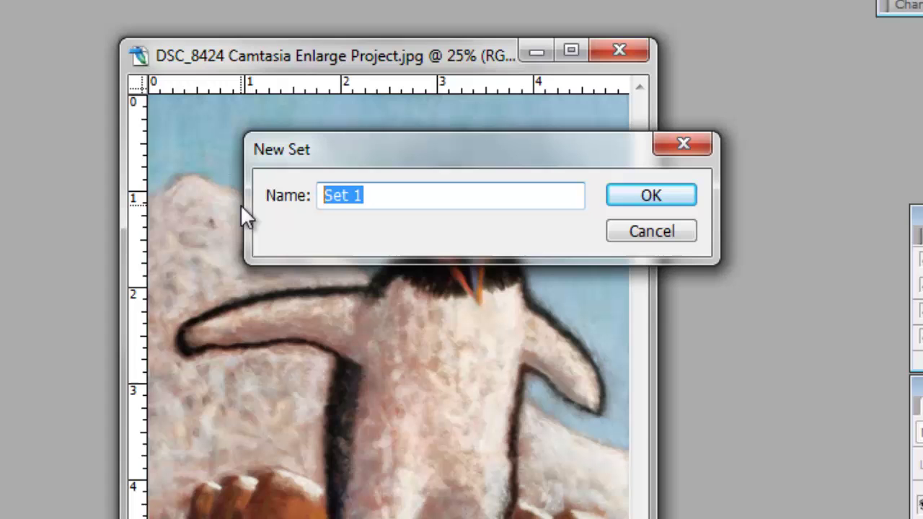
text(Enlarge)
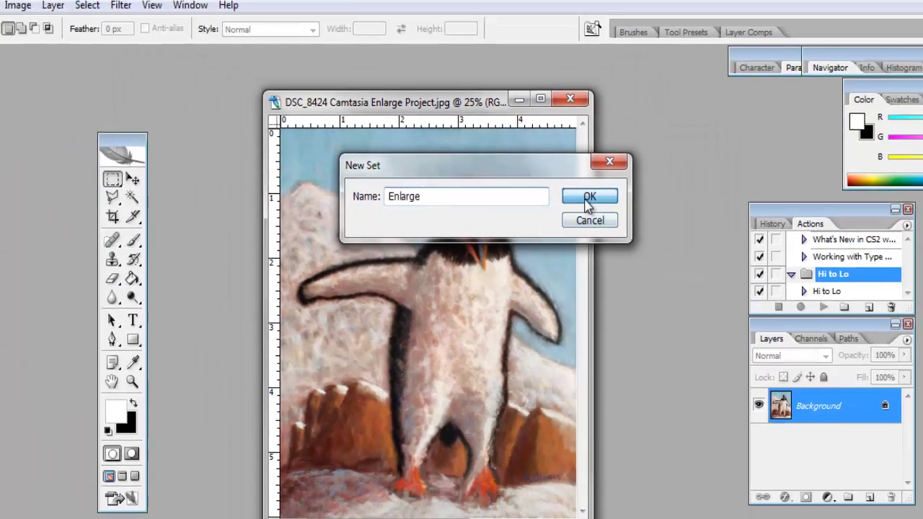
click(650, 195)
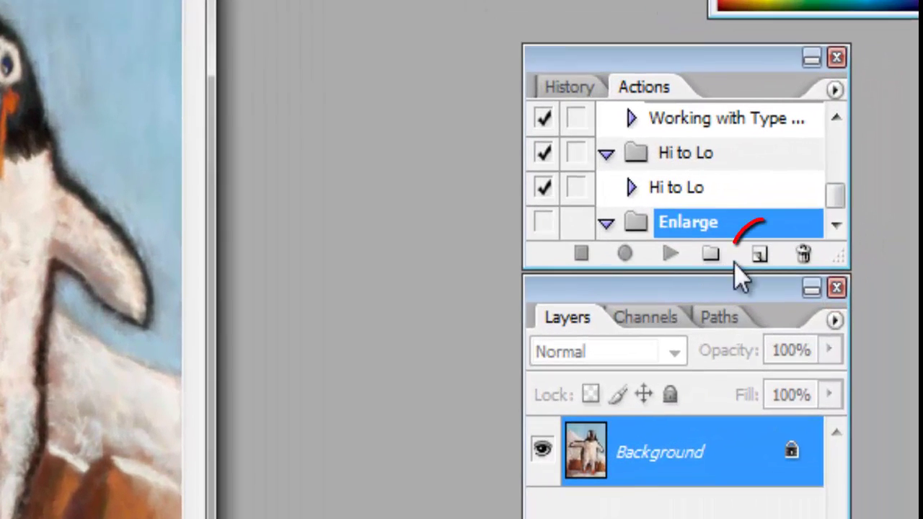
- Create an action named 'Enlarge' in the Enlarge set with shortcut F12, and begin recording
click(760, 253)
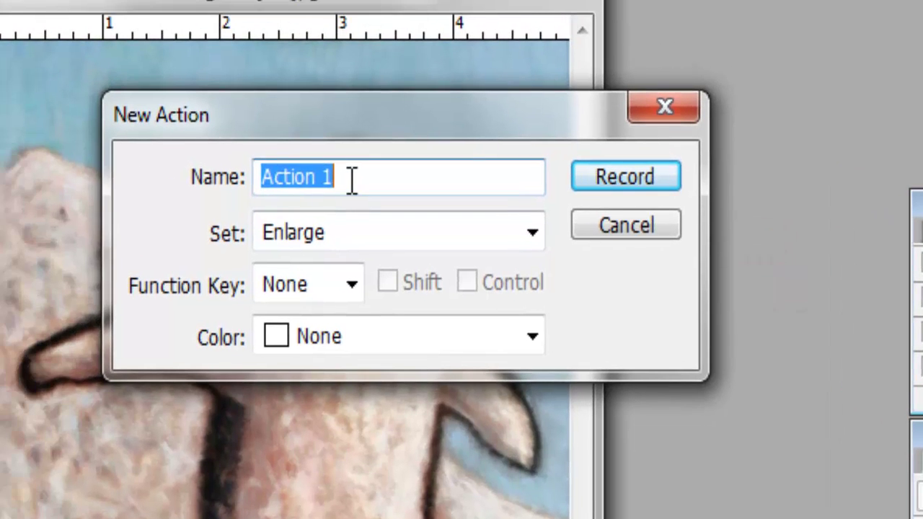
click(327, 179)
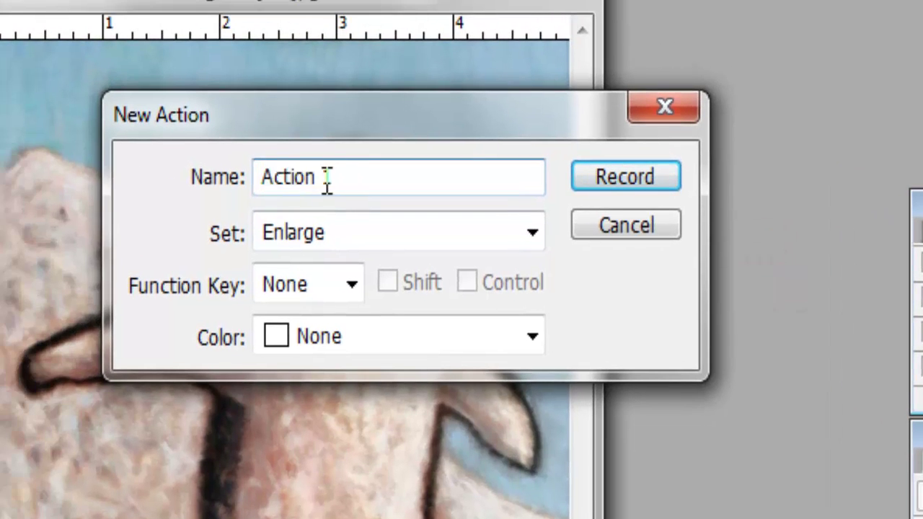
drag(326, 179, 54, 138)
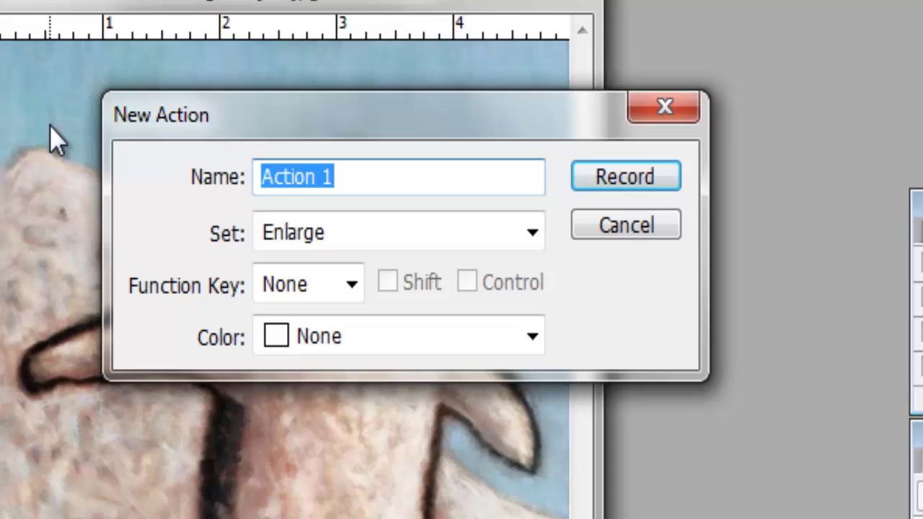
text(En)
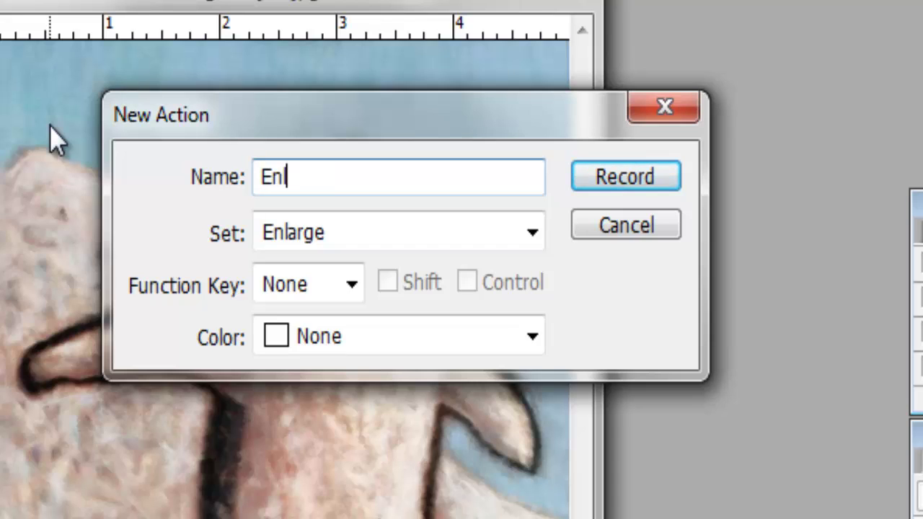
text(large)
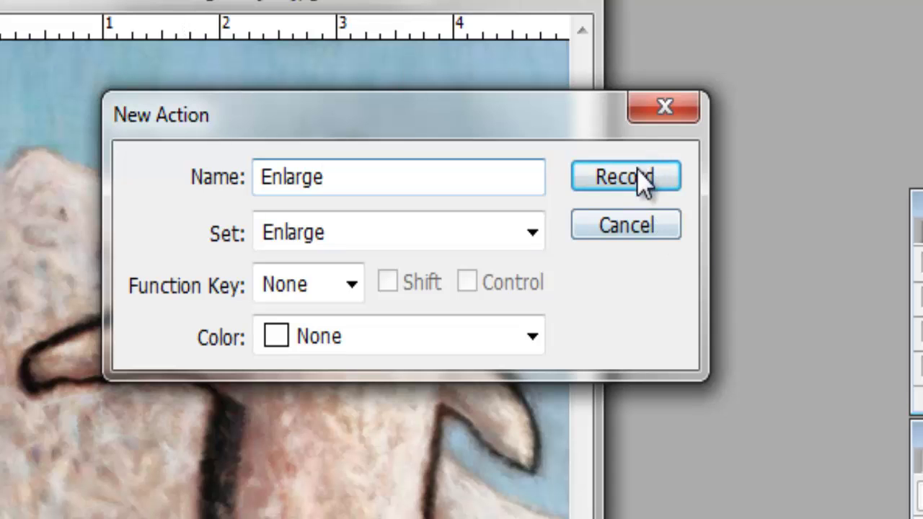
click(349, 285)
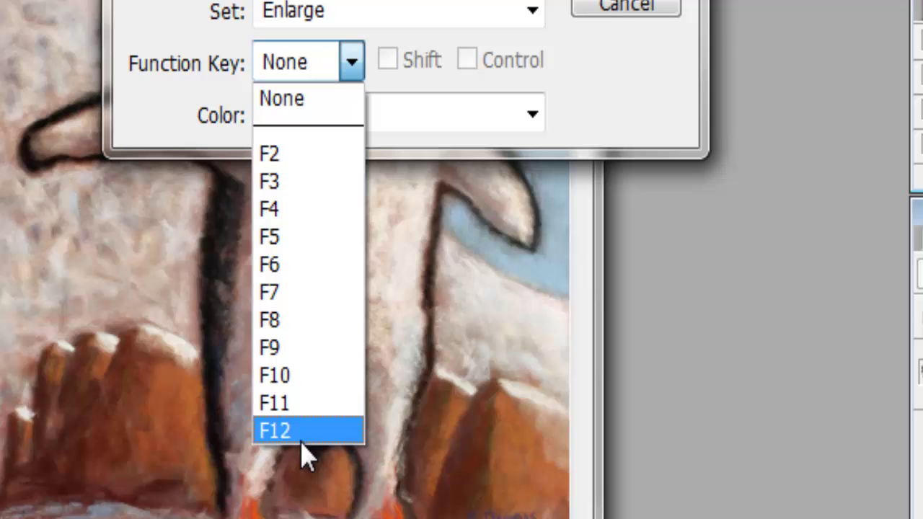
click(303, 435)
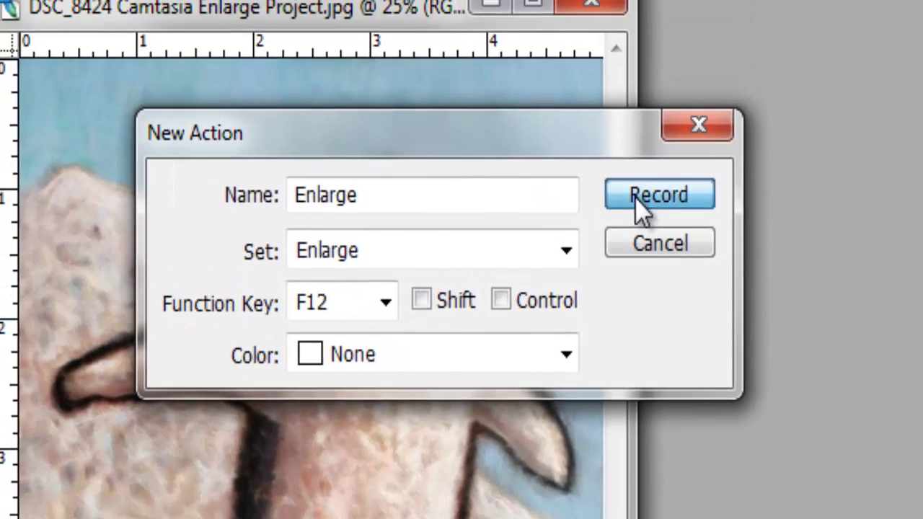
click(637, 202)
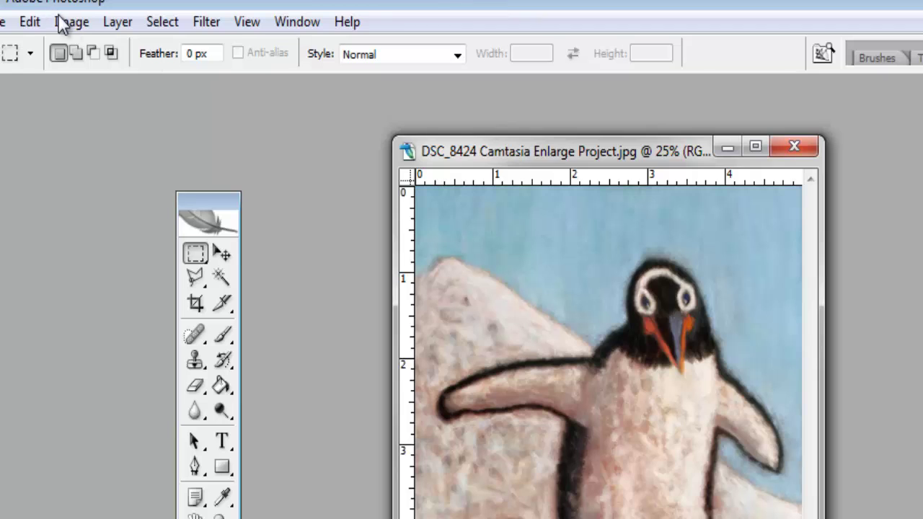
- Resize the image to 110 percent width, constrained, giving 1650 by 1989 pixels
click(70, 23)
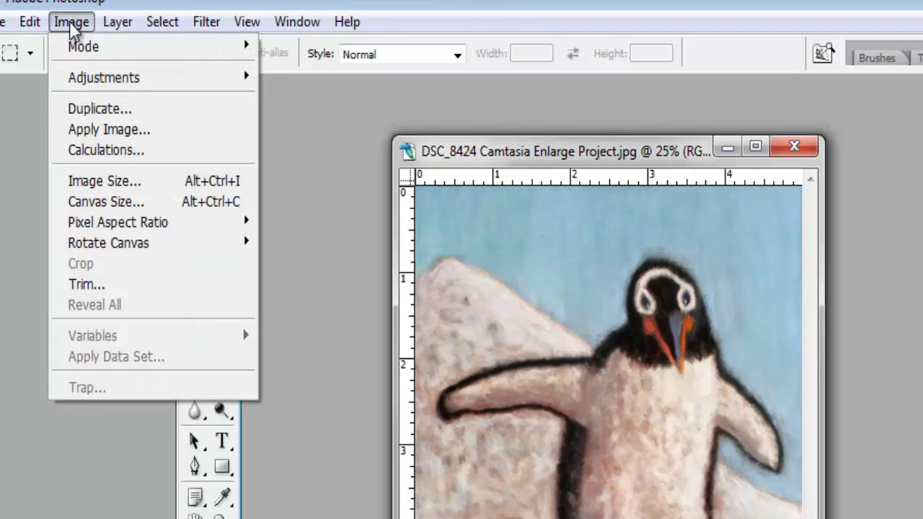
click(128, 184)
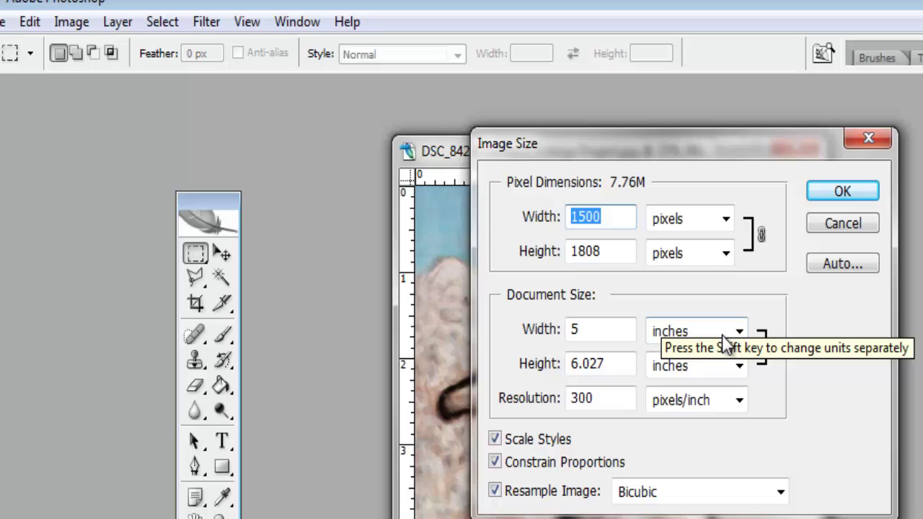
click(738, 332)
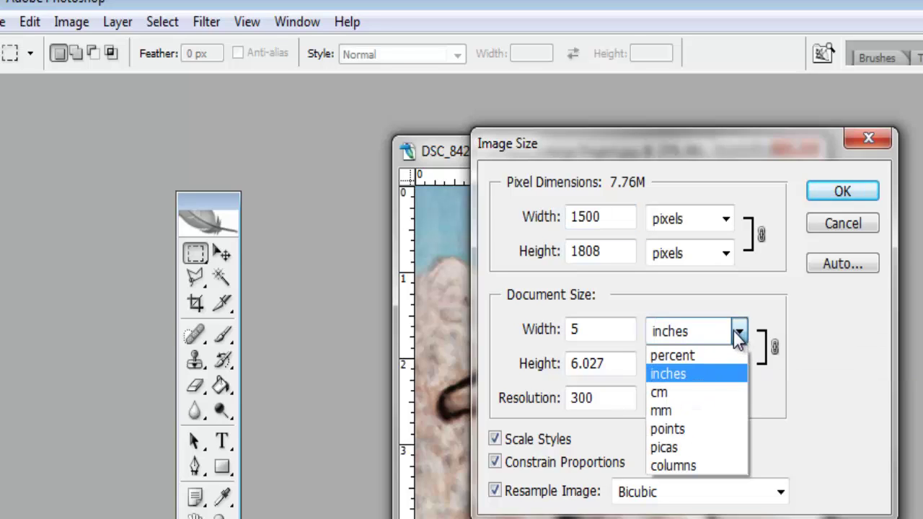
click(702, 355)
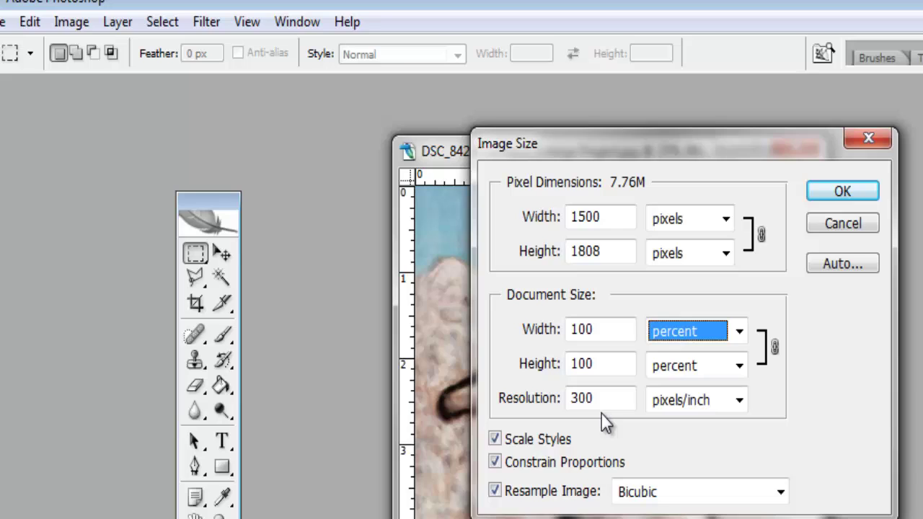
click(581, 328)
drag(582, 328, 638, 337)
text(11)
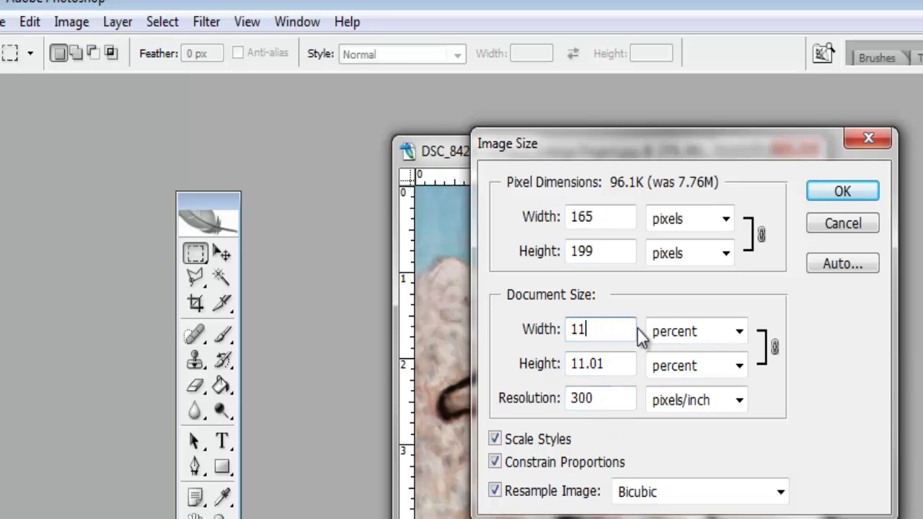
text(0)
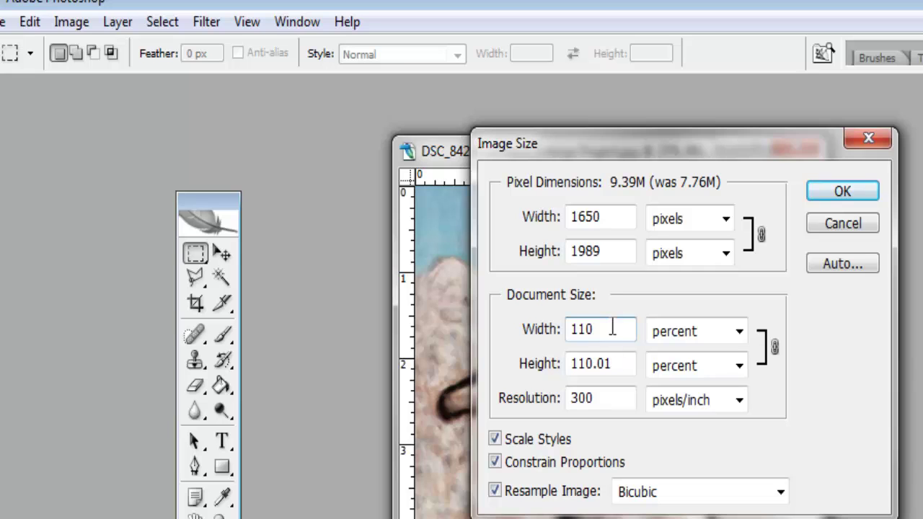
click(844, 193)
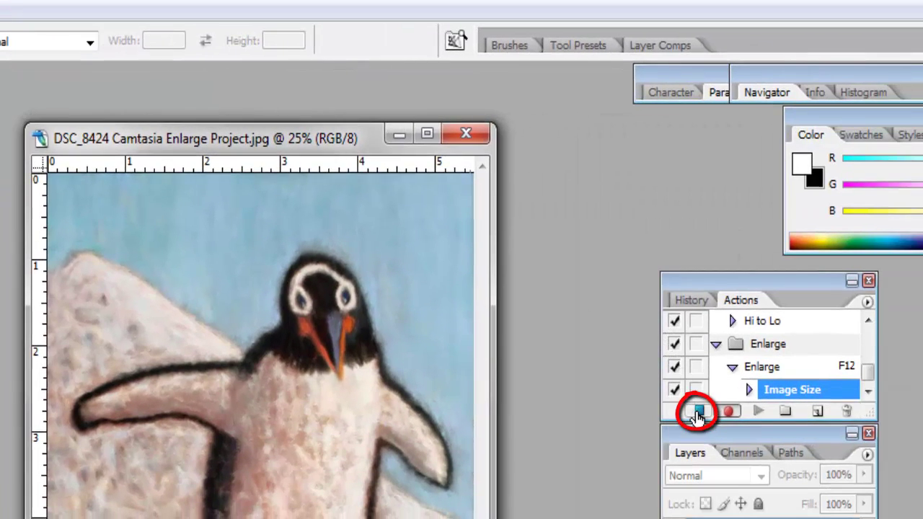
- Stop recording so the Enlarge action keeps only the Image Size step
click(696, 411)
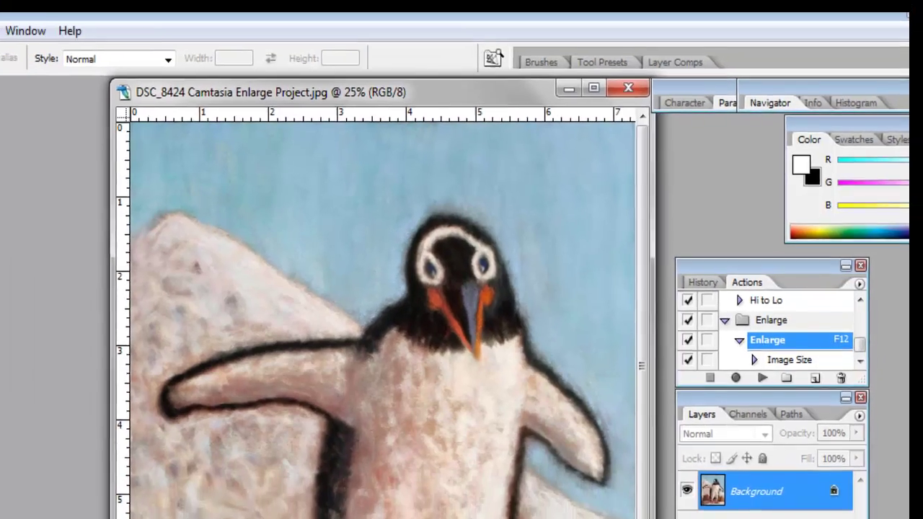
click(33, 69)
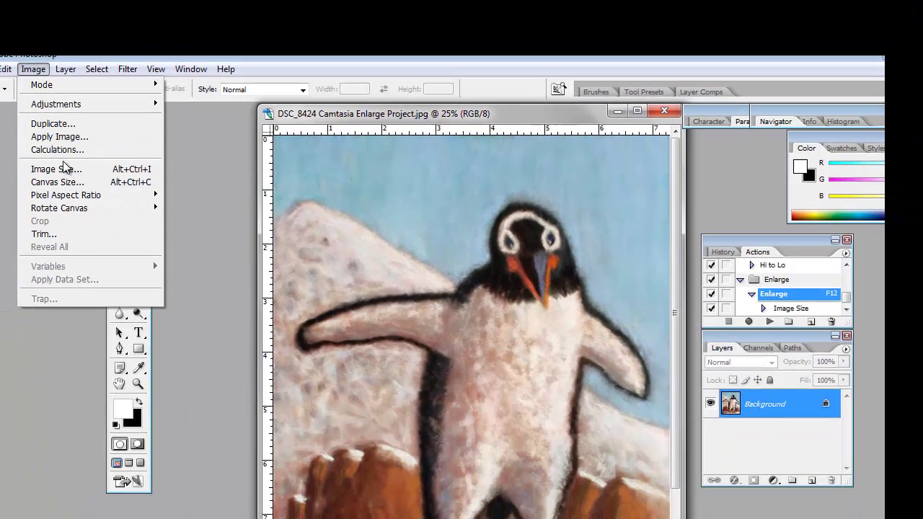
click(64, 171)
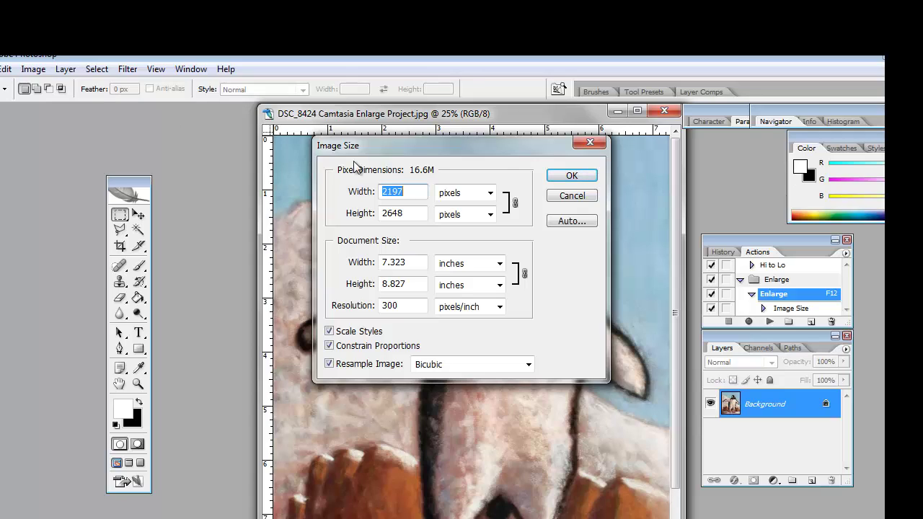
click(590, 145)
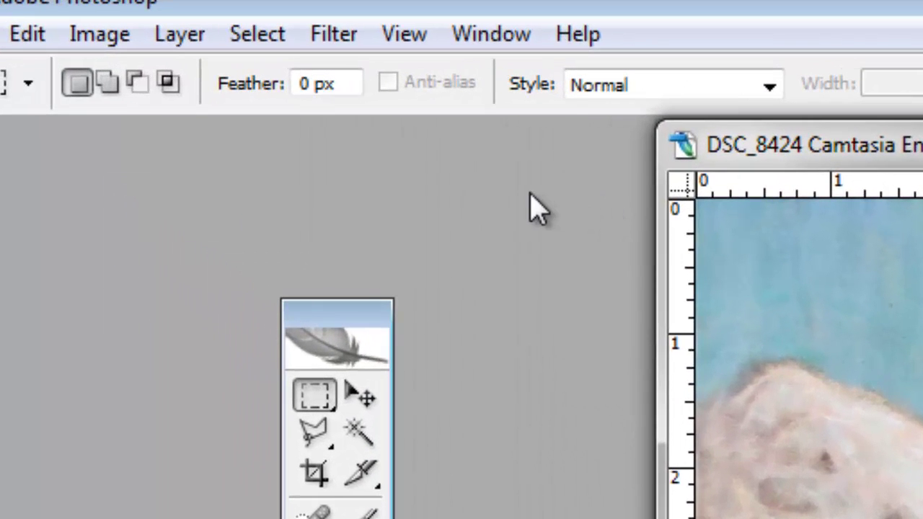
- Apply Unsharp Mask with amount 100%, radius 0.7 pixels and threshold 4 levels
click(335, 40)
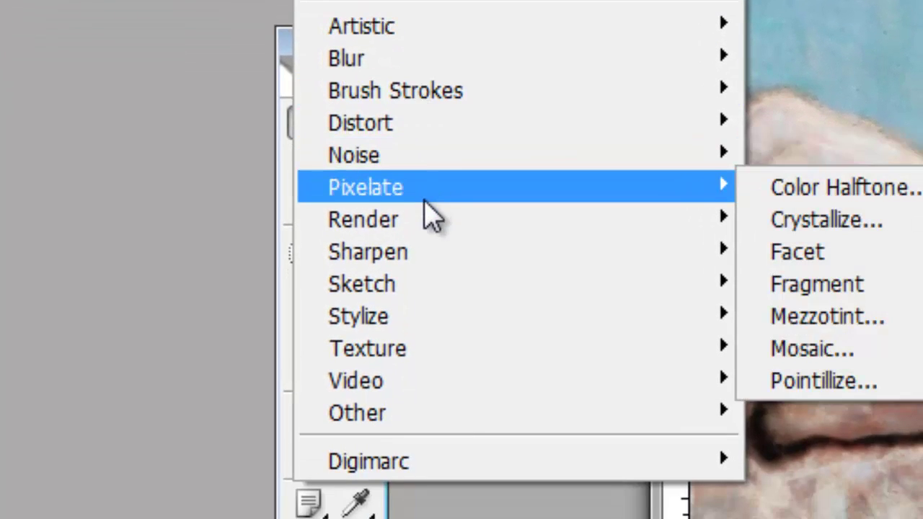
mouse_move(369, 252)
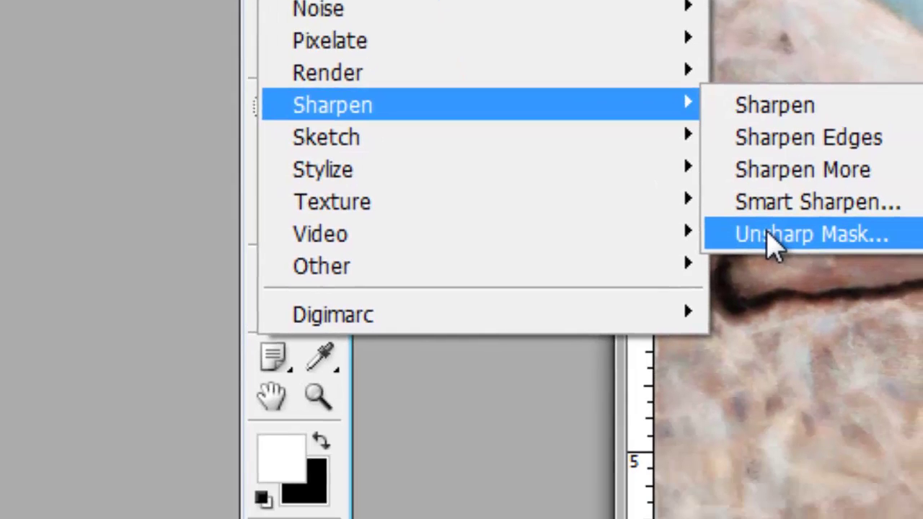
click(804, 380)
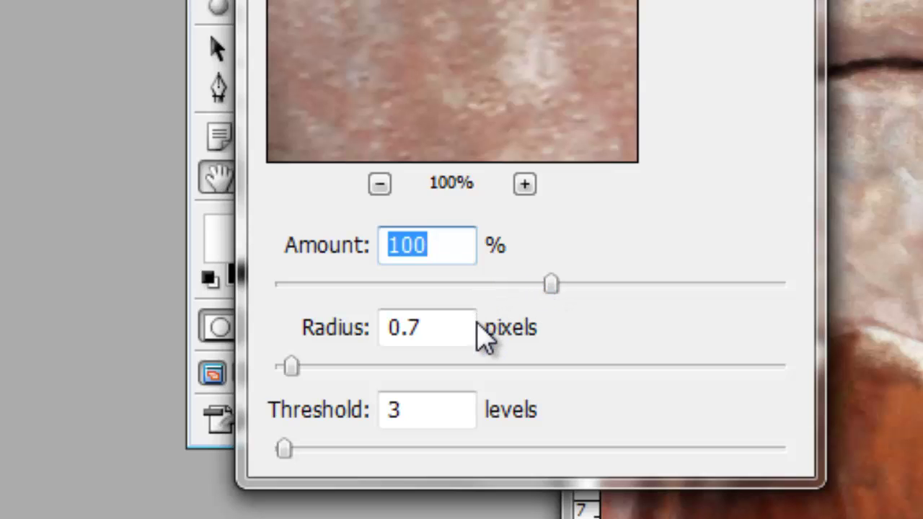
click(420, 407)
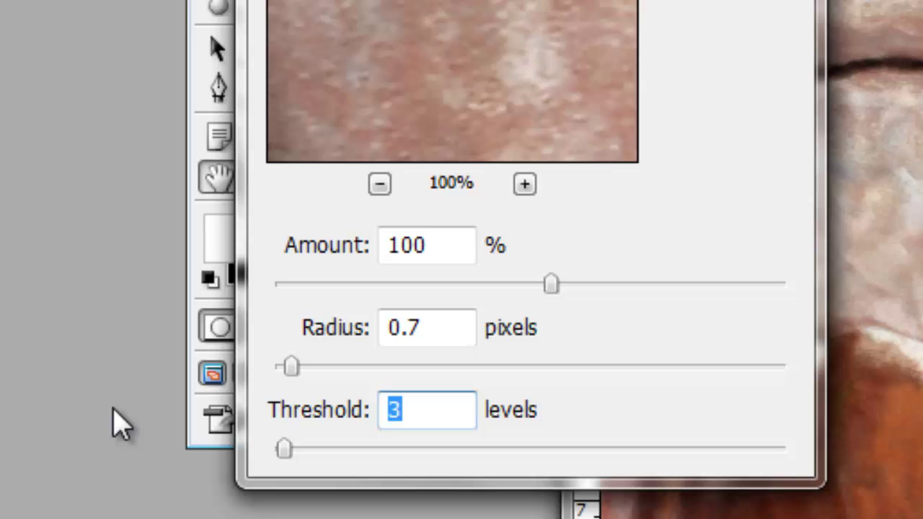
text(4)
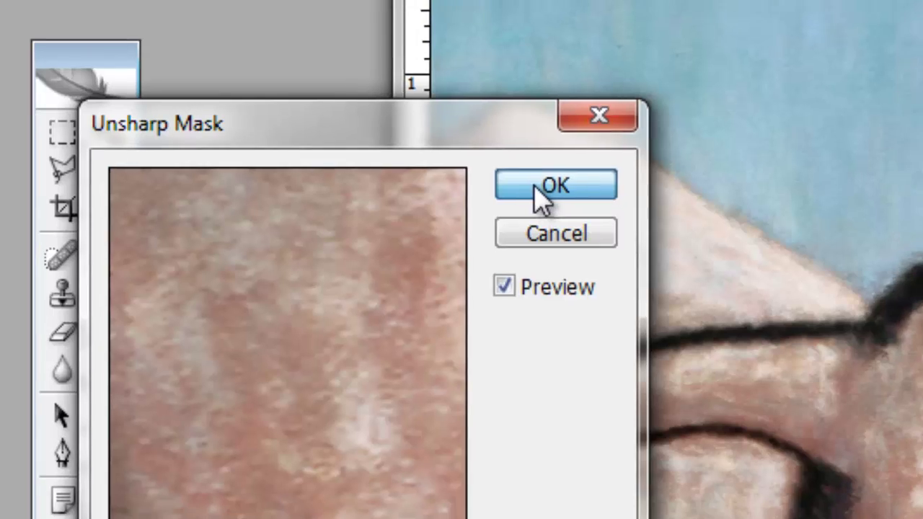
click(553, 189)
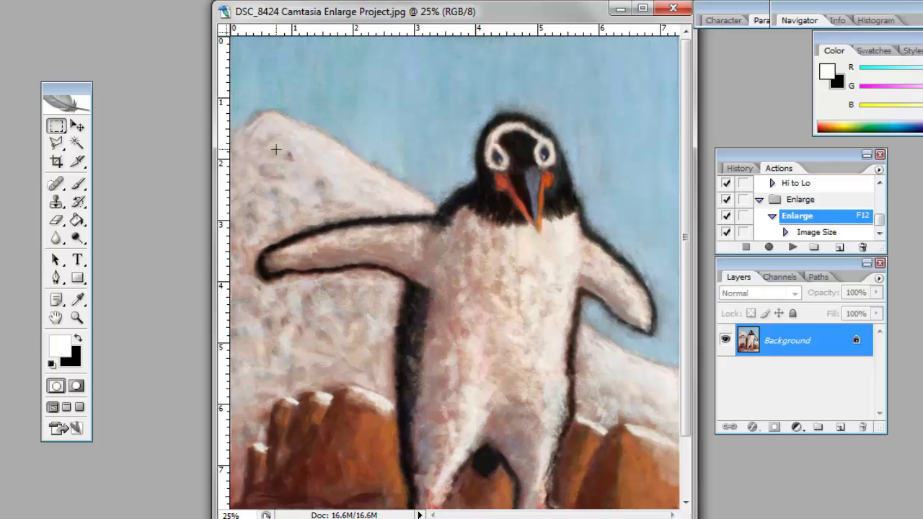
- Run the Enlarge action with F12 three times, growing the image to 29.5M
key(F12)
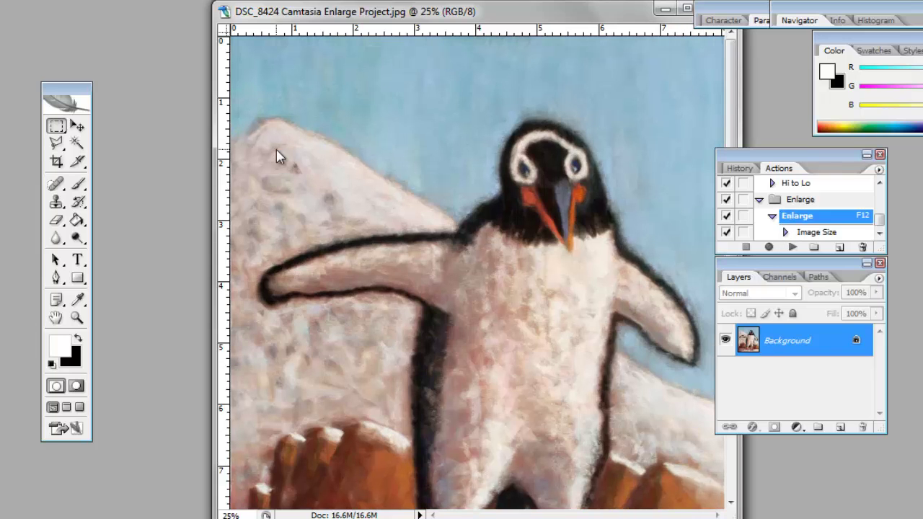
key(F12)
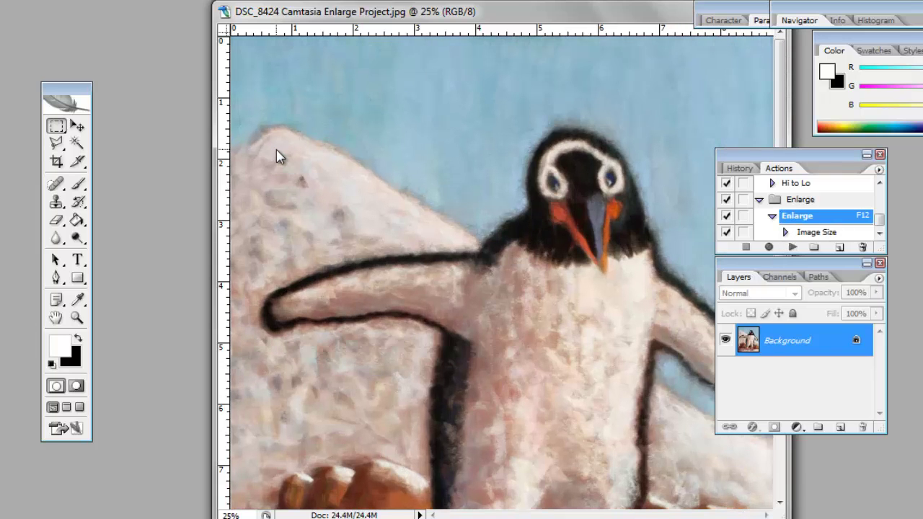
key(F12)
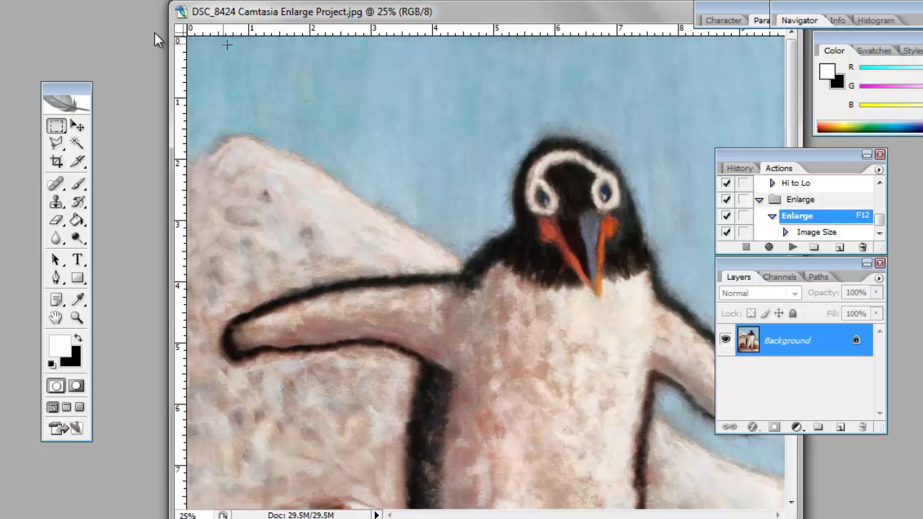
- Reapply Unsharp Mask with the same 100%, 0.7 pixel, 4 level settings
click(69, 0)
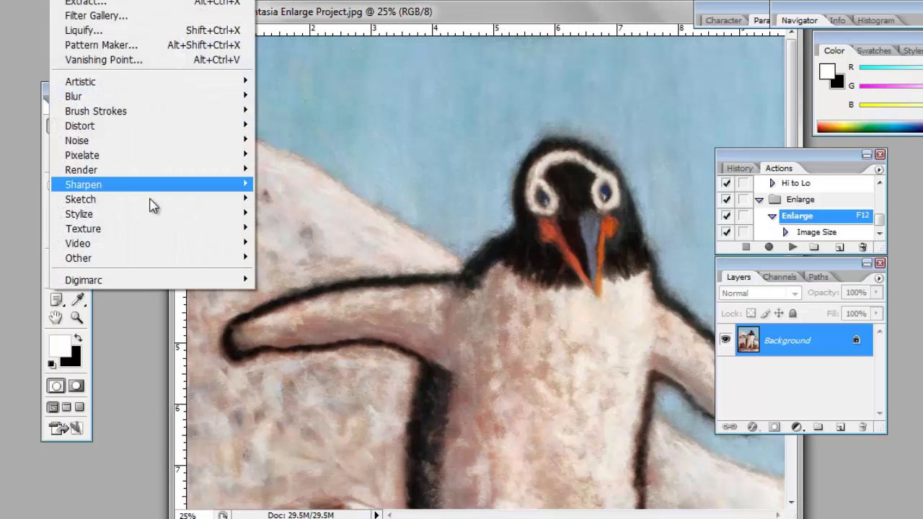
mouse_move(84, 184)
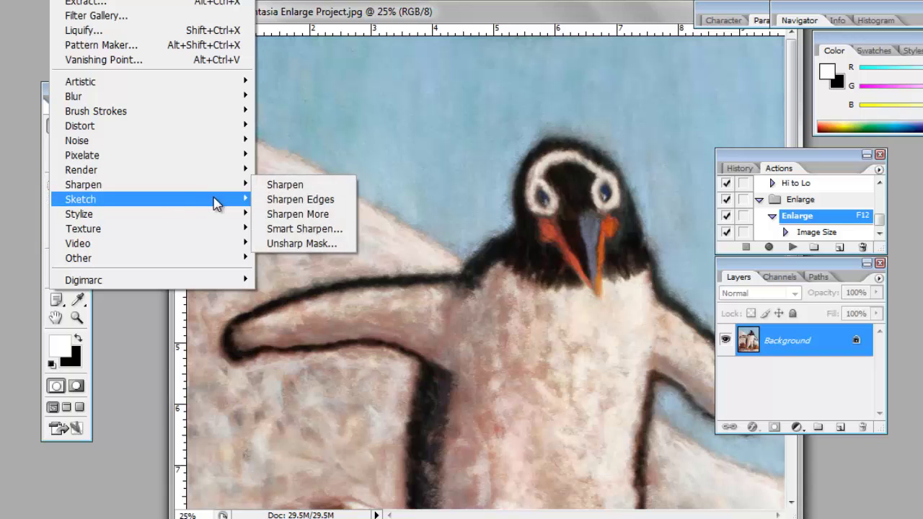
click(292, 245)
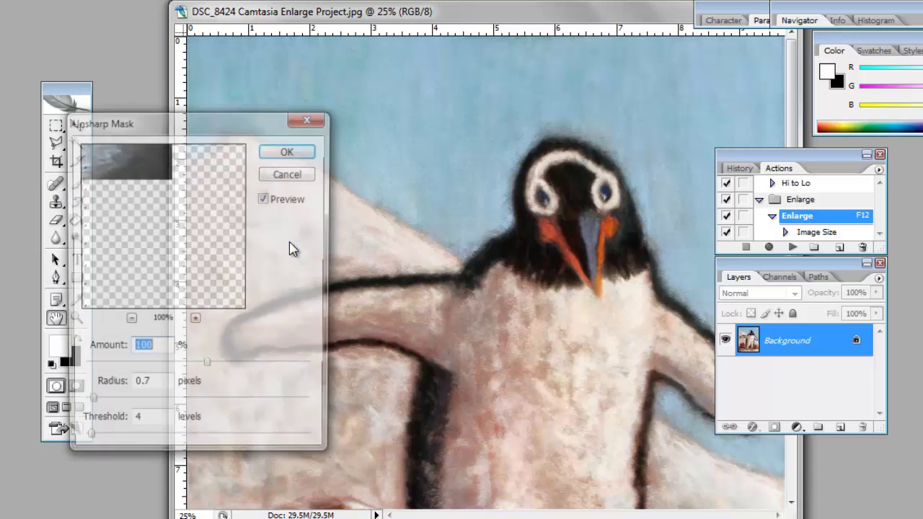
click(283, 150)
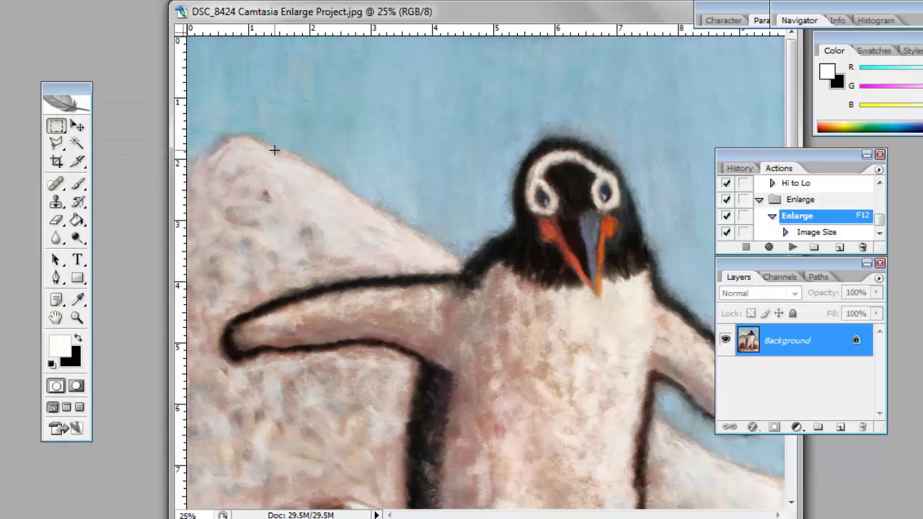